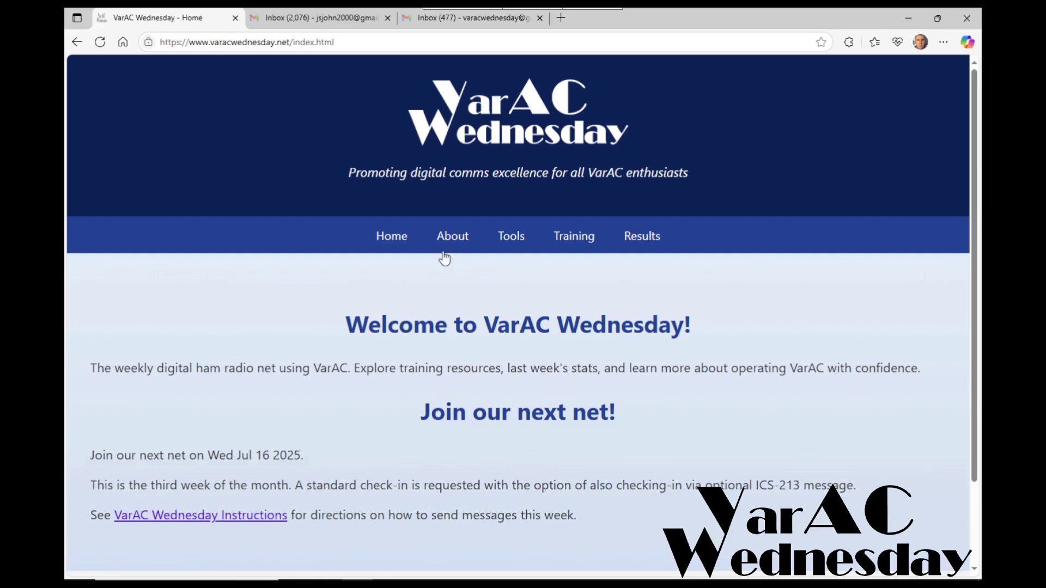
Open the Check-in Template Generator from the Tools menu and scroll down to its form
mouse_move(509, 238)
click(520, 287)
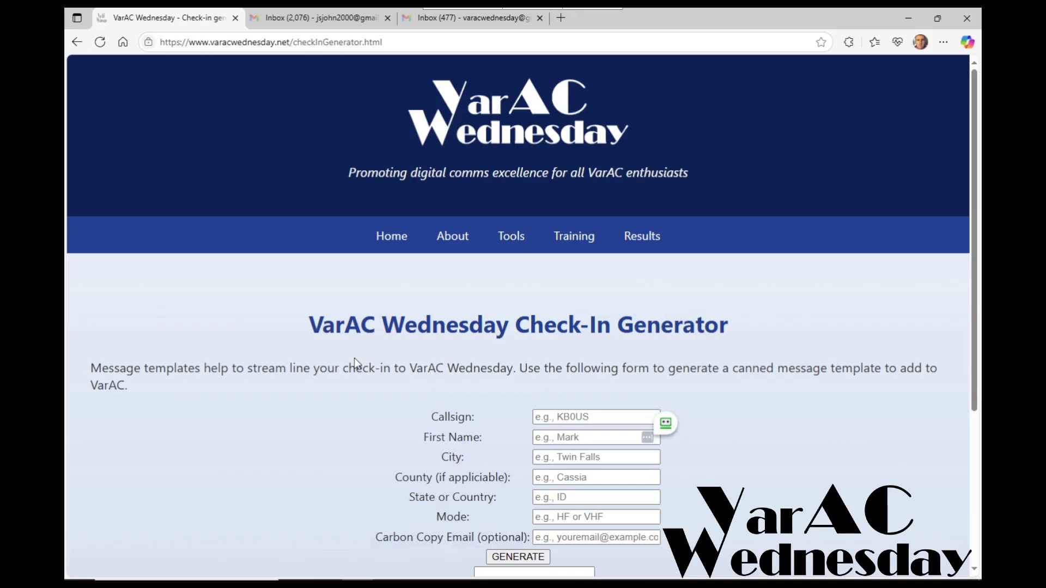
scroll(354, 358, down, 2)
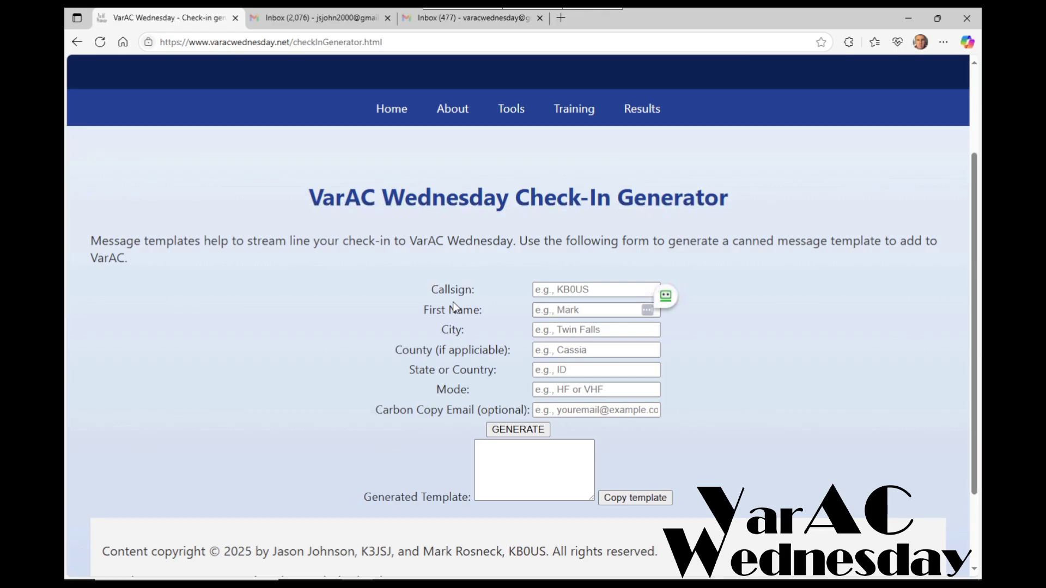
Enter the operator's callsign, first name, city and county in the check-in form
click(583, 289)
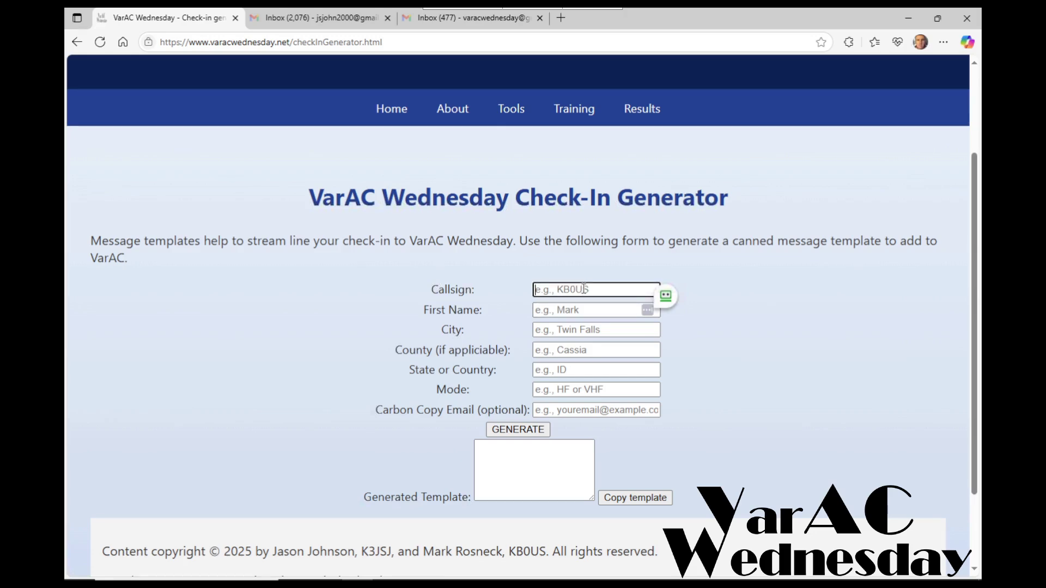
text(K3JSJ)
key(Tab)
text(Jason)
key(Tab)
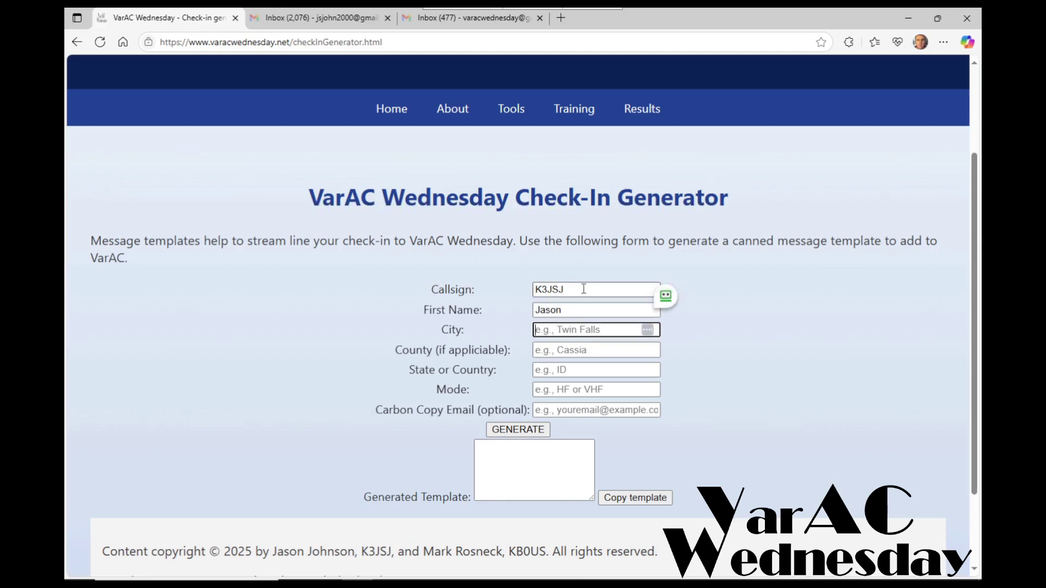
text(Bowie)
key(Tab)
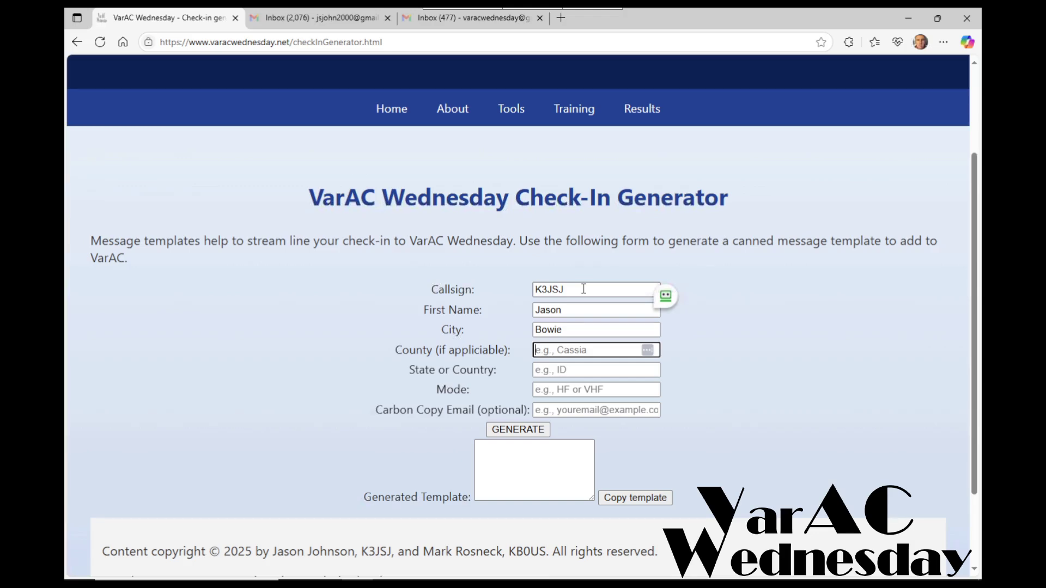
text(Prince George's)
Fill in the state, set the mode to HF, and enter the copy e-mail address
key(Tab)
text(MD)
key(Tab)
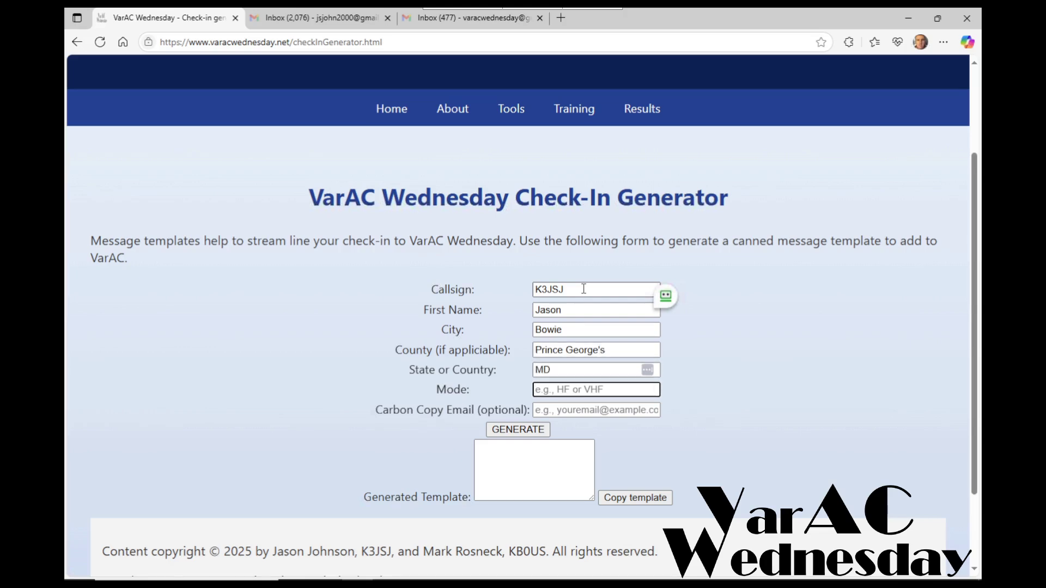
text(HF)
key(Tab)
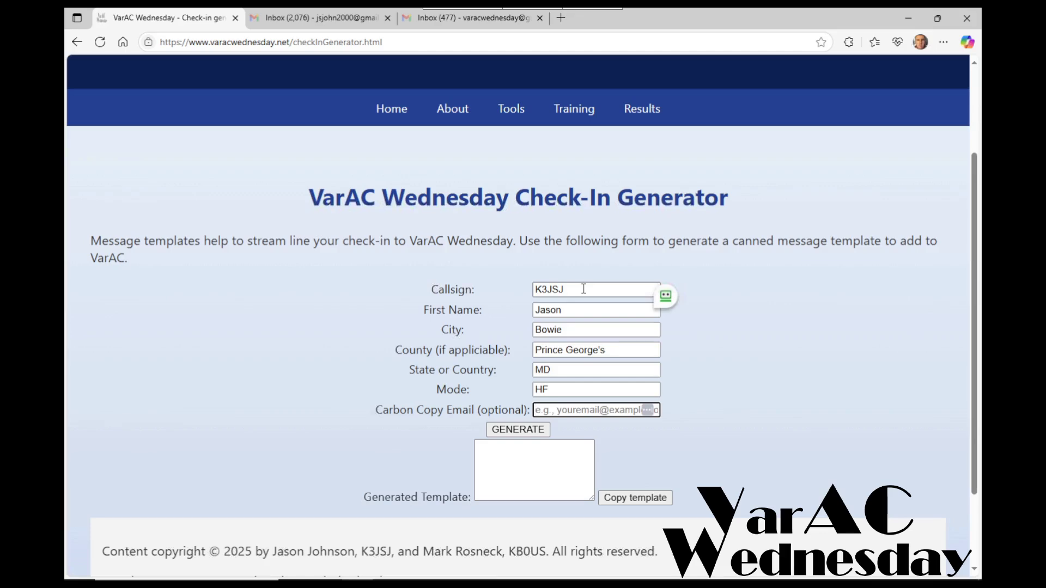
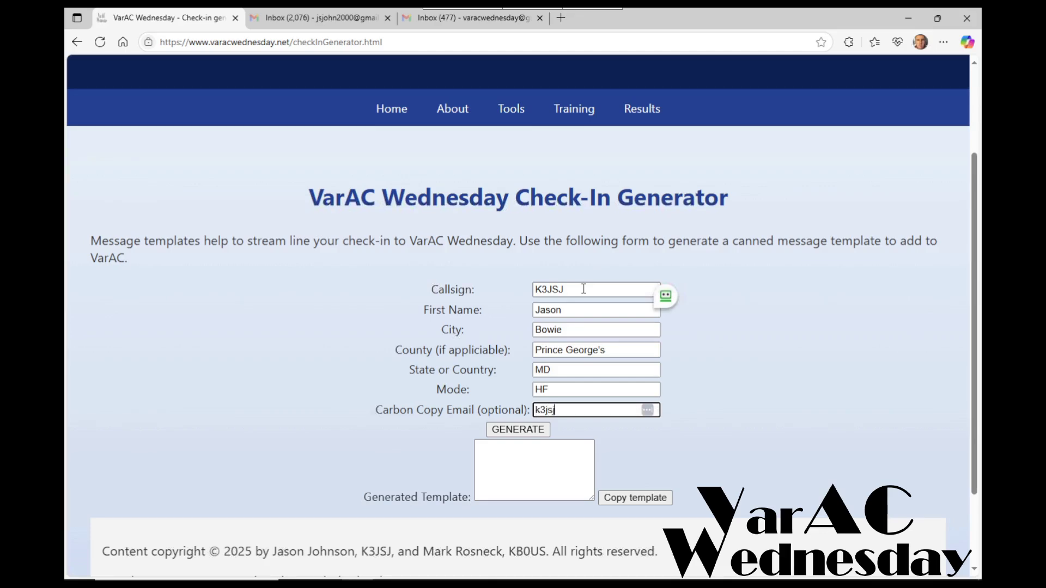
Generate the check-in template, copy it, and dismiss the copied-to-clipboard notice
click(508, 434)
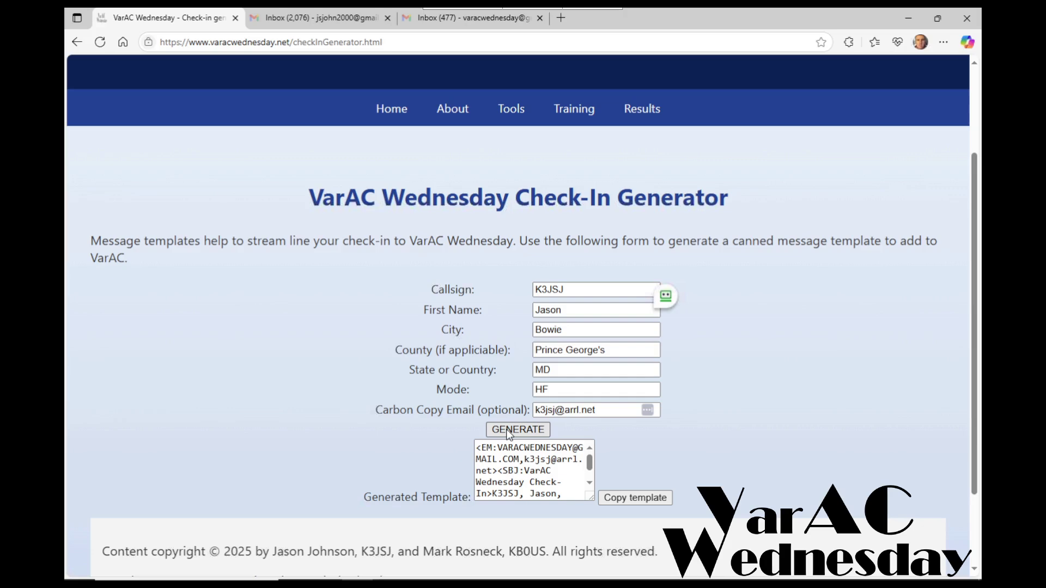
click(625, 498)
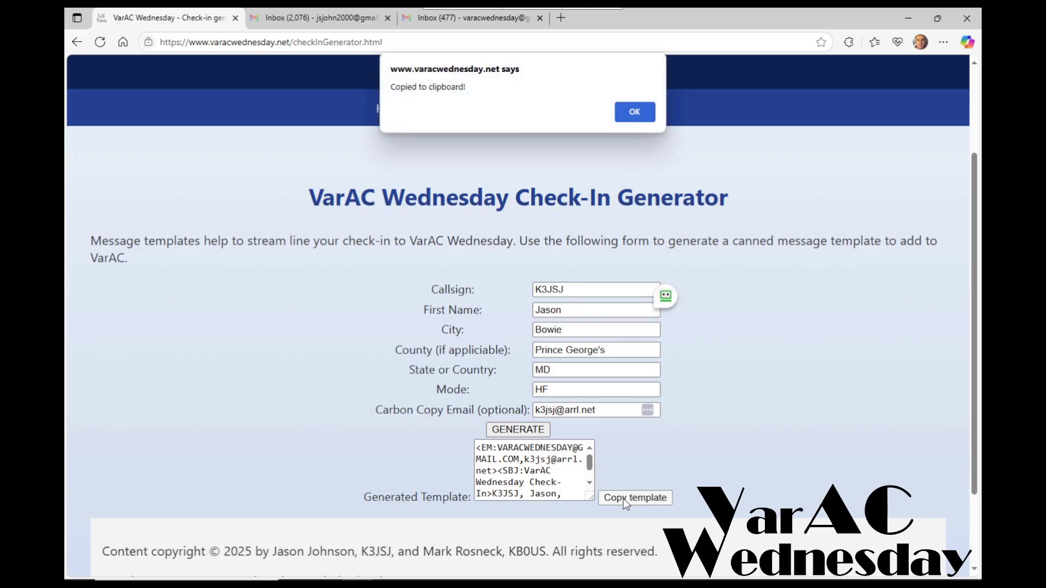
click(635, 113)
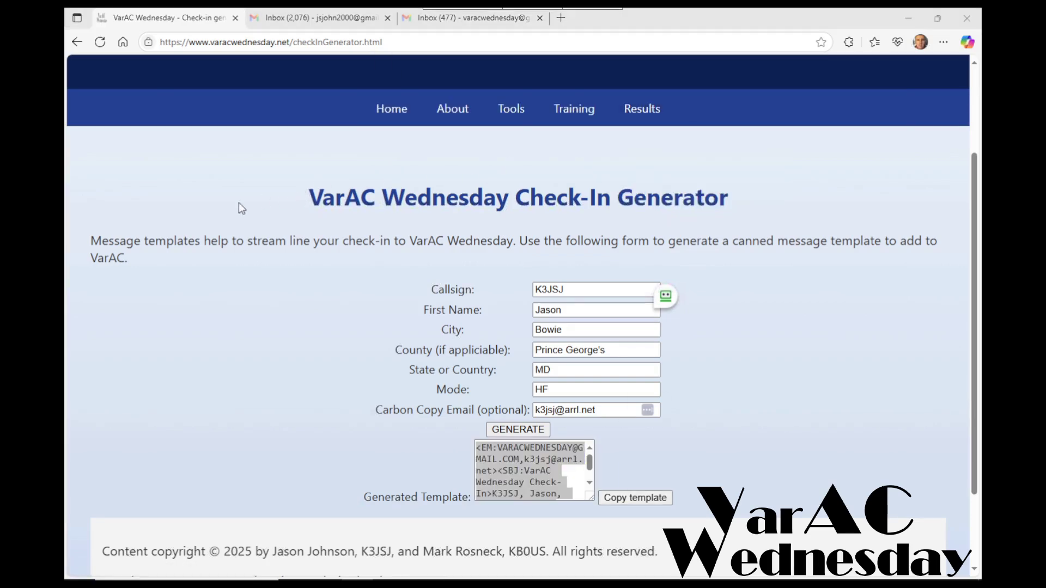
In VarAC's My Information settings, enter the operator's e-mail address and save
key(alt+Tab)
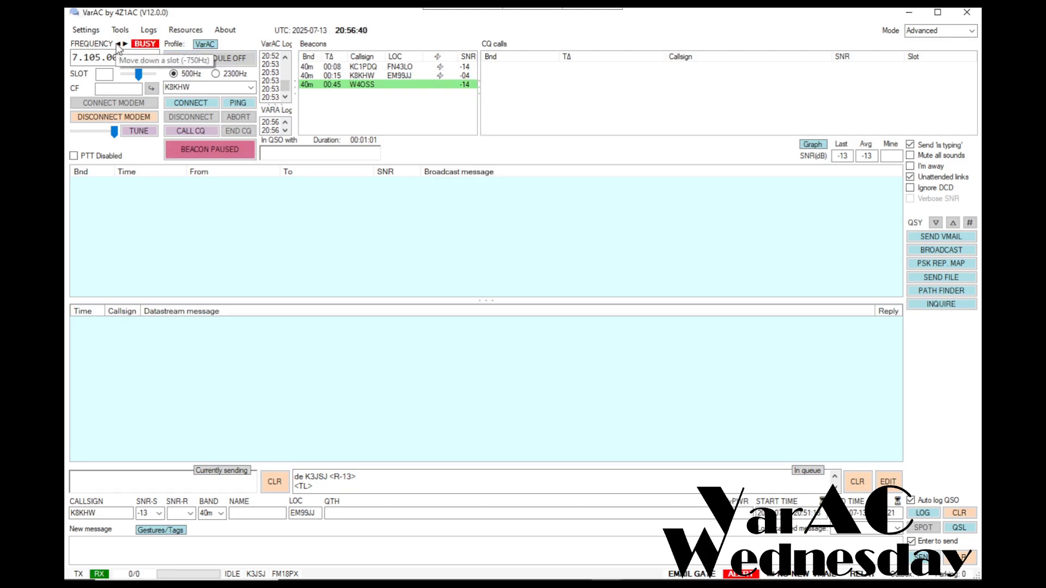
click(84, 31)
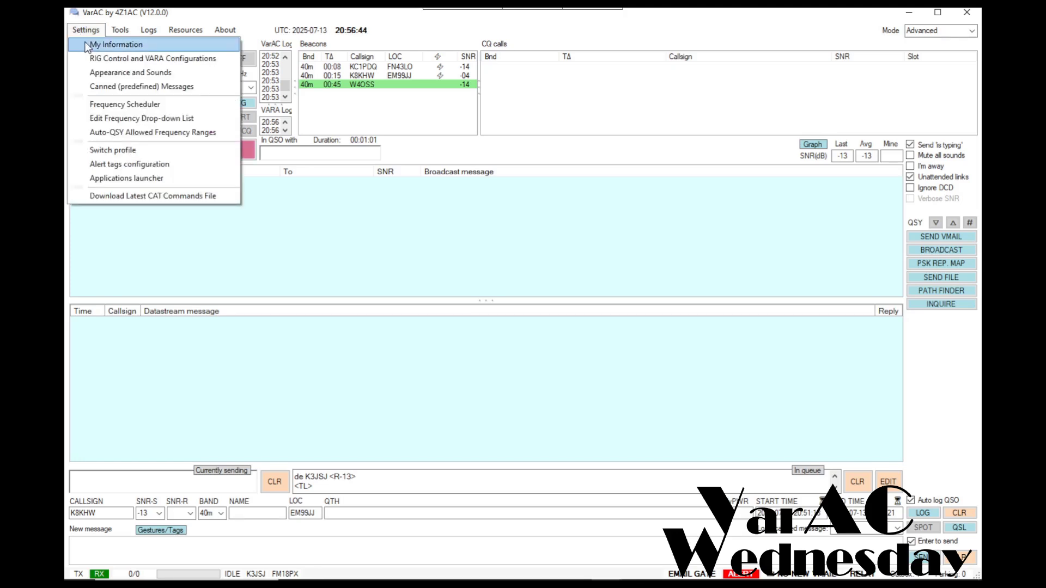
click(116, 44)
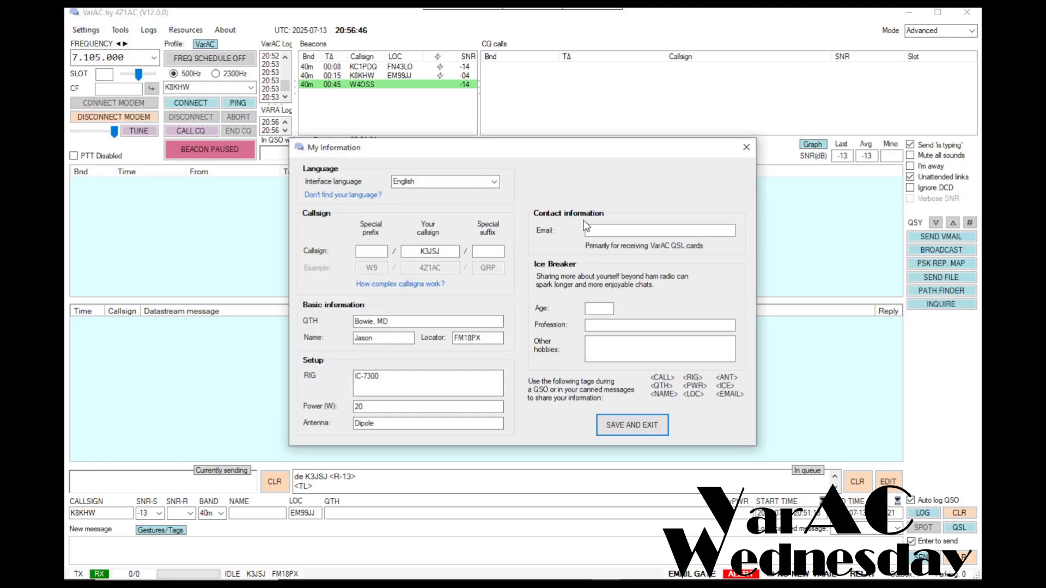
click(596, 231)
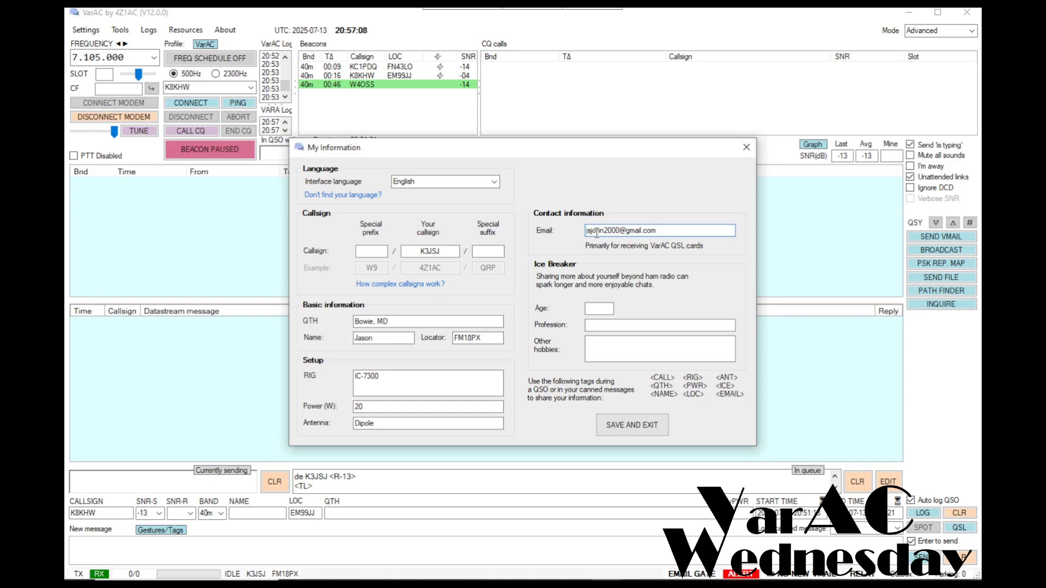
click(635, 426)
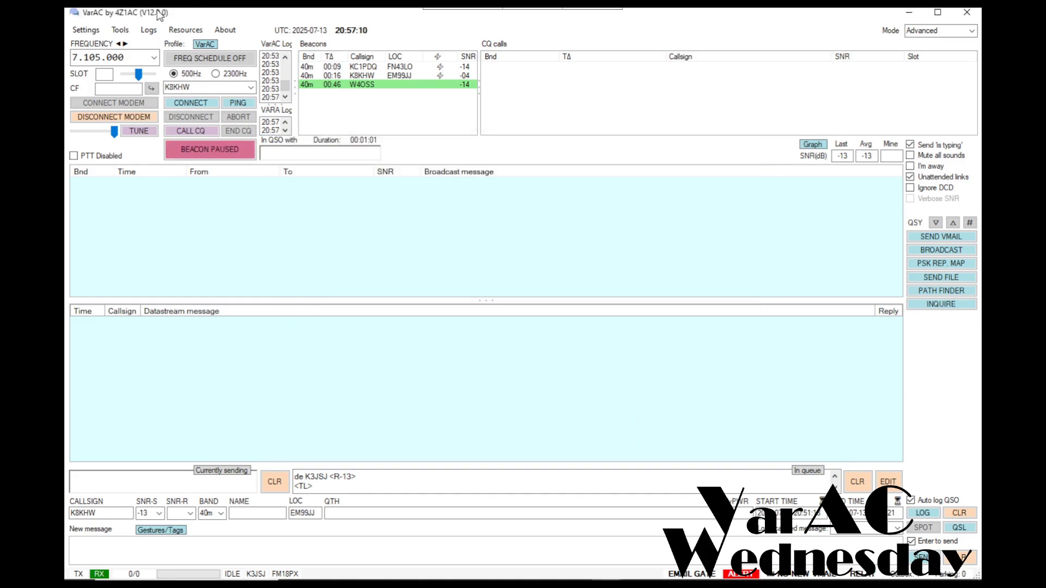
Paste the template into canned message #2, name it 'VarAC Wed HF', and save
click(87, 30)
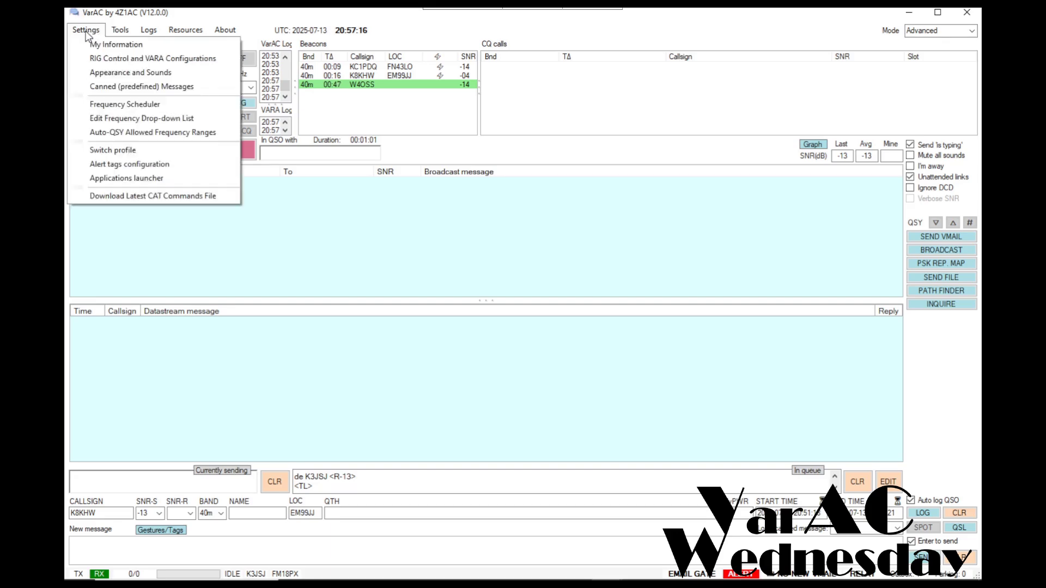
click(137, 87)
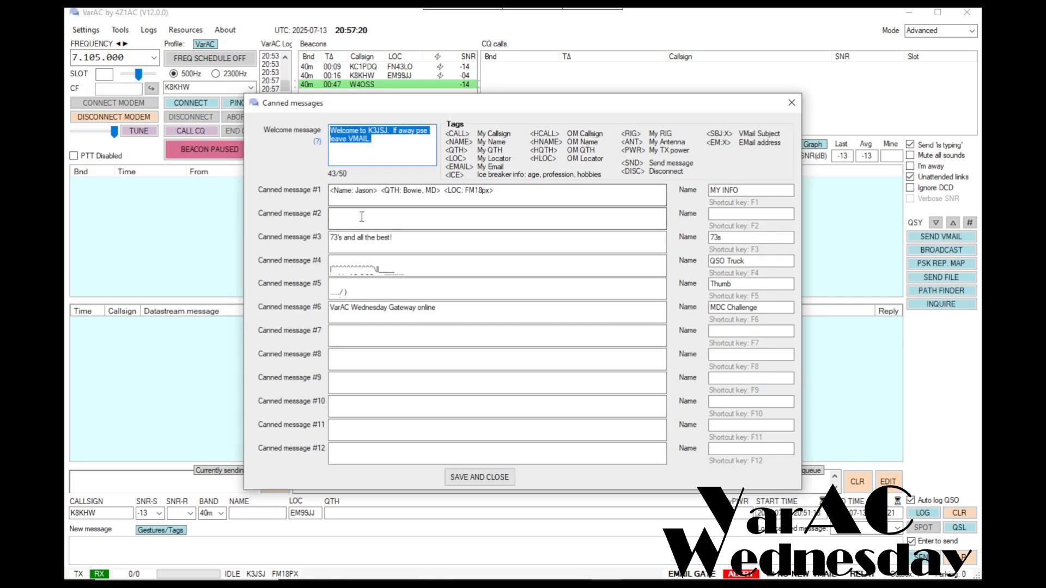
click(362, 216)
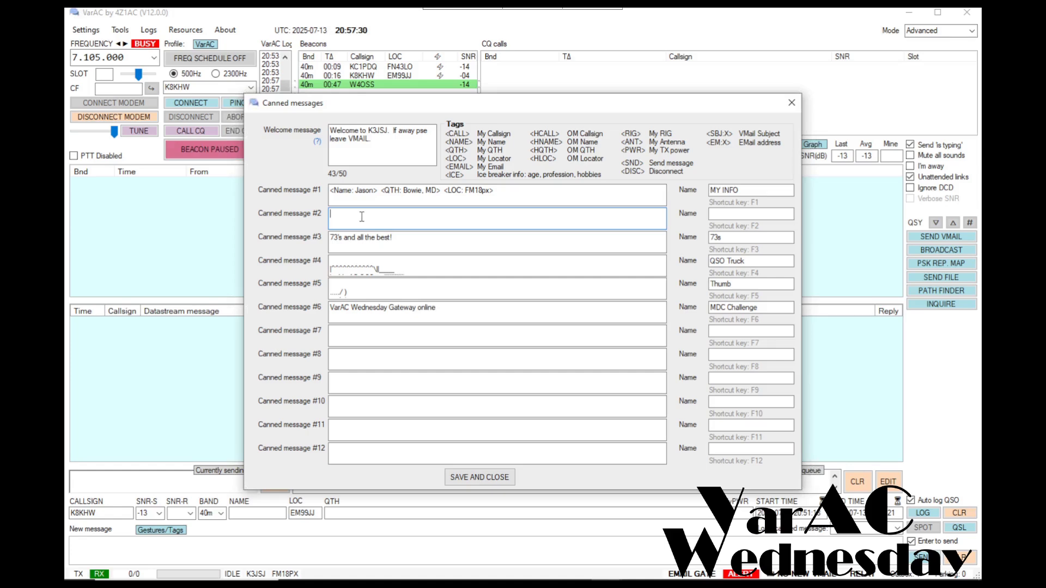
key(ctrl+v)
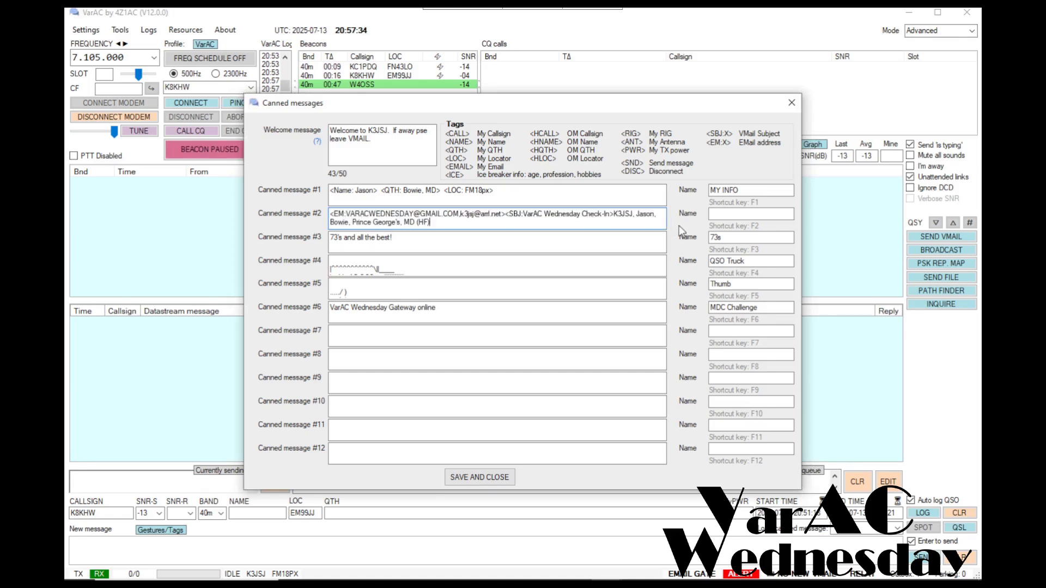
click(714, 214)
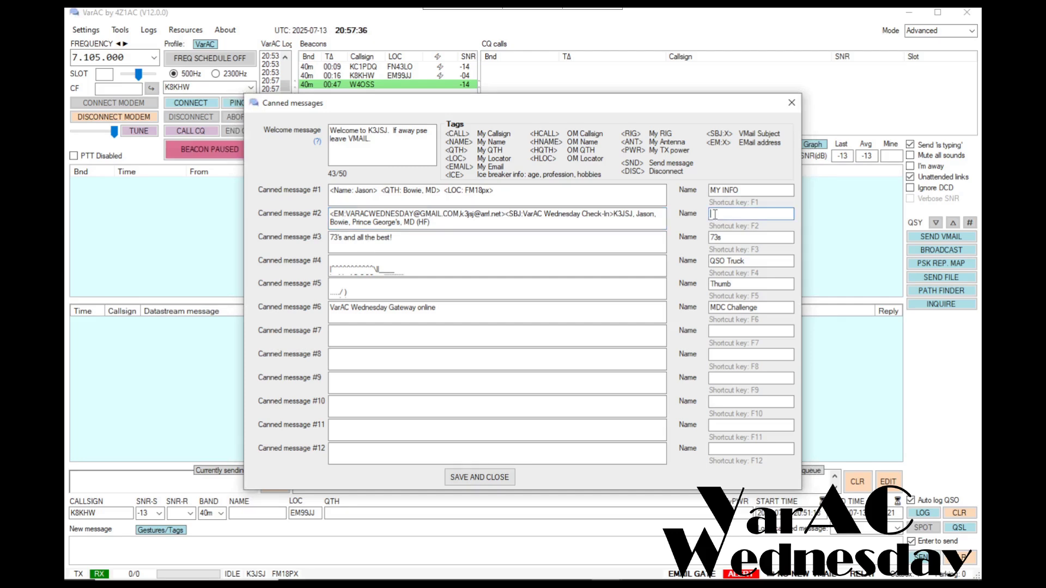
text(VarAC Wed HF)
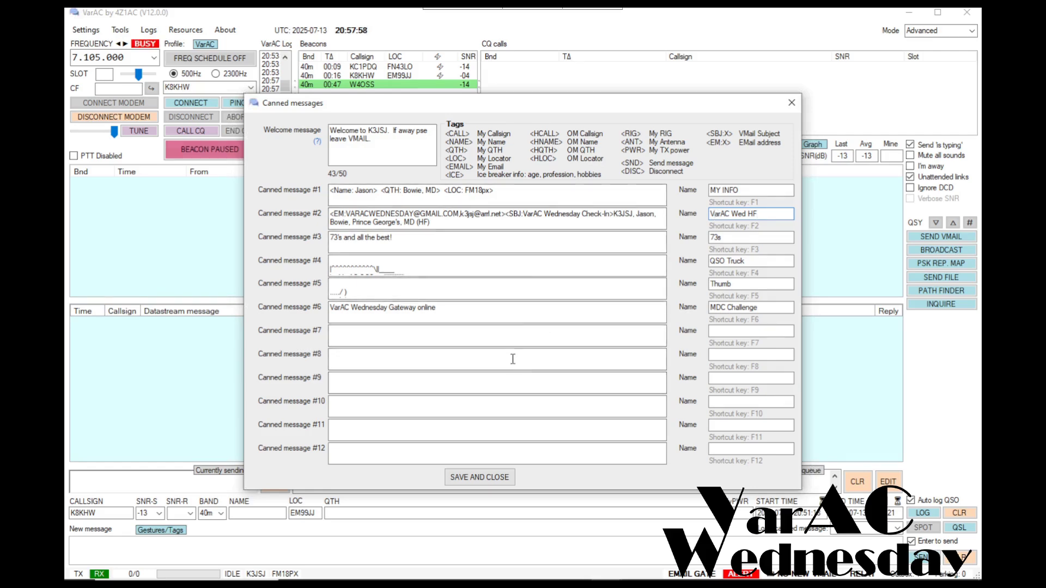
click(479, 482)
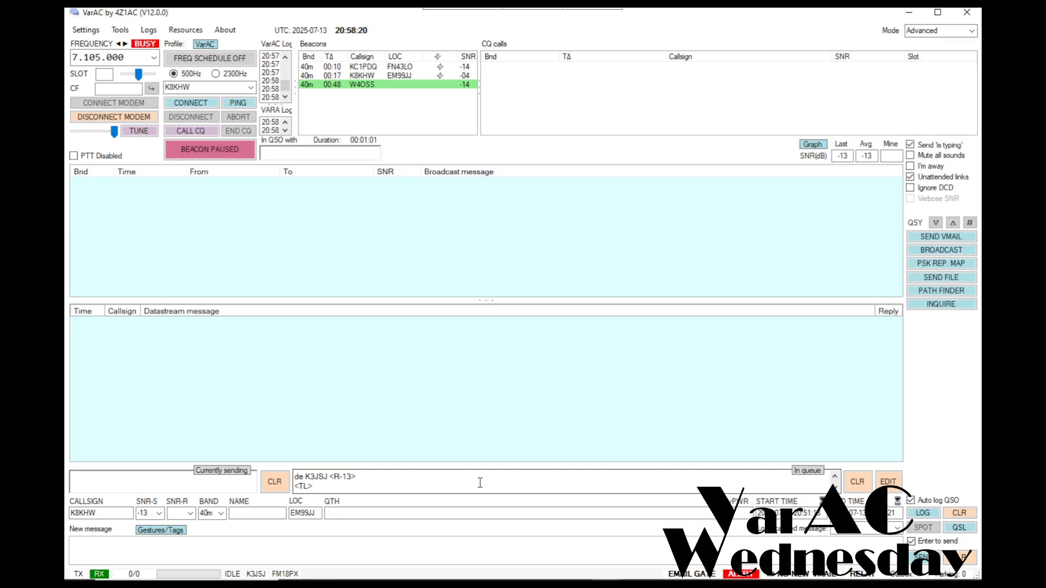
Compose a VMail from the 'VarAC Wed HF' canned message, set replies to the personal address, and queue it
click(940, 237)
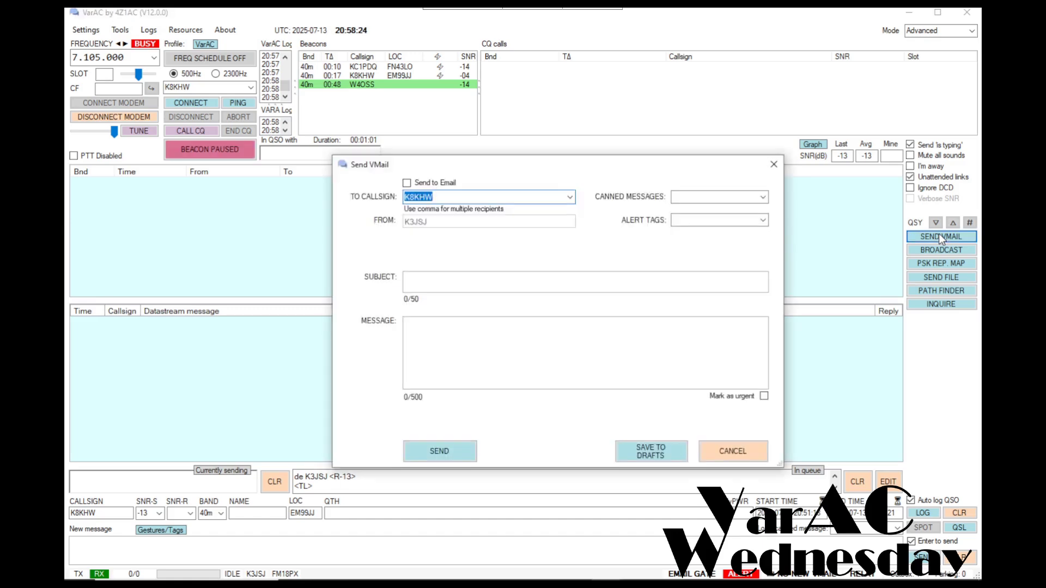
click(762, 197)
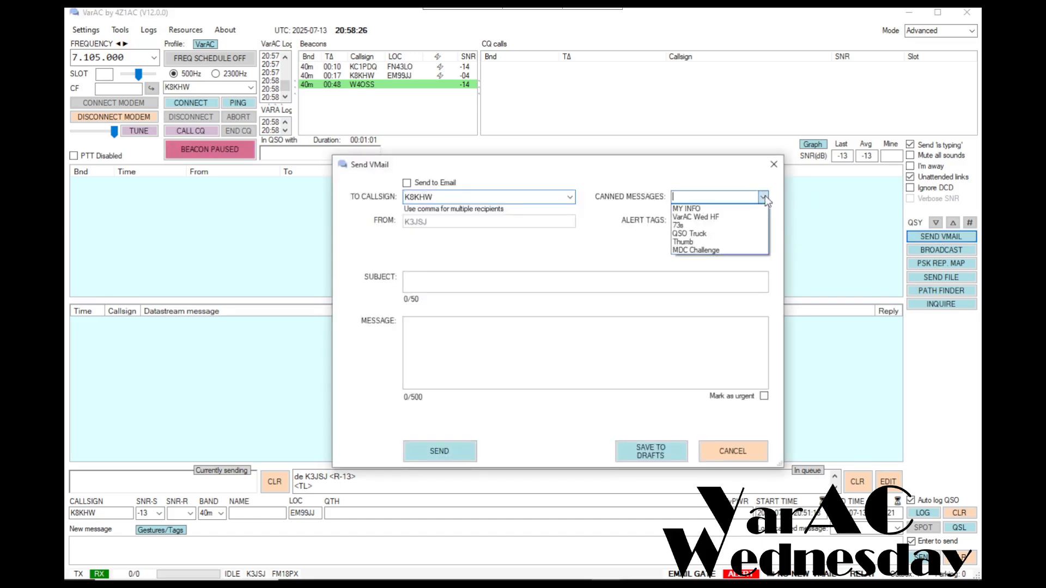
click(732, 217)
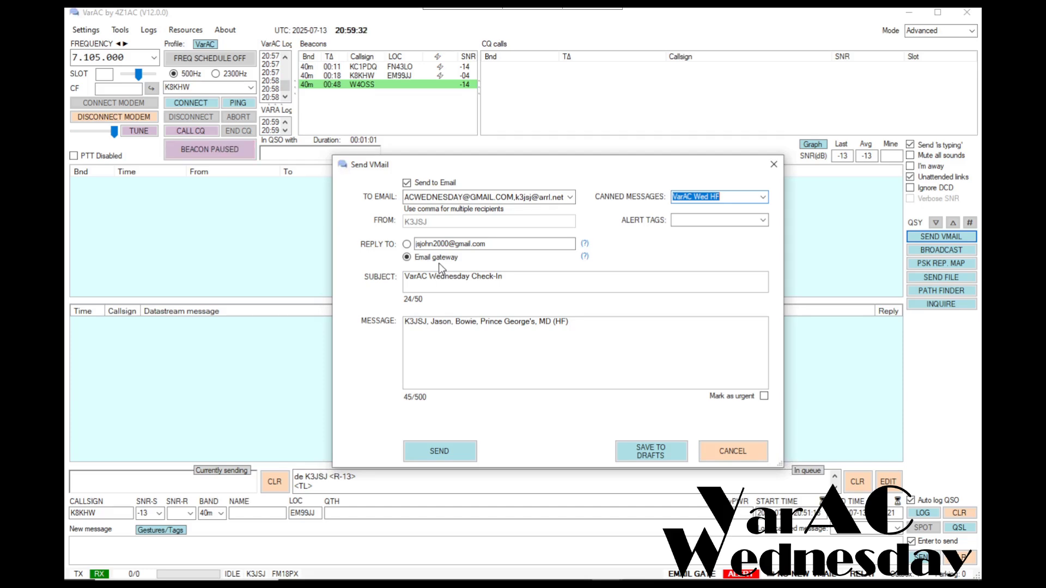
click(407, 244)
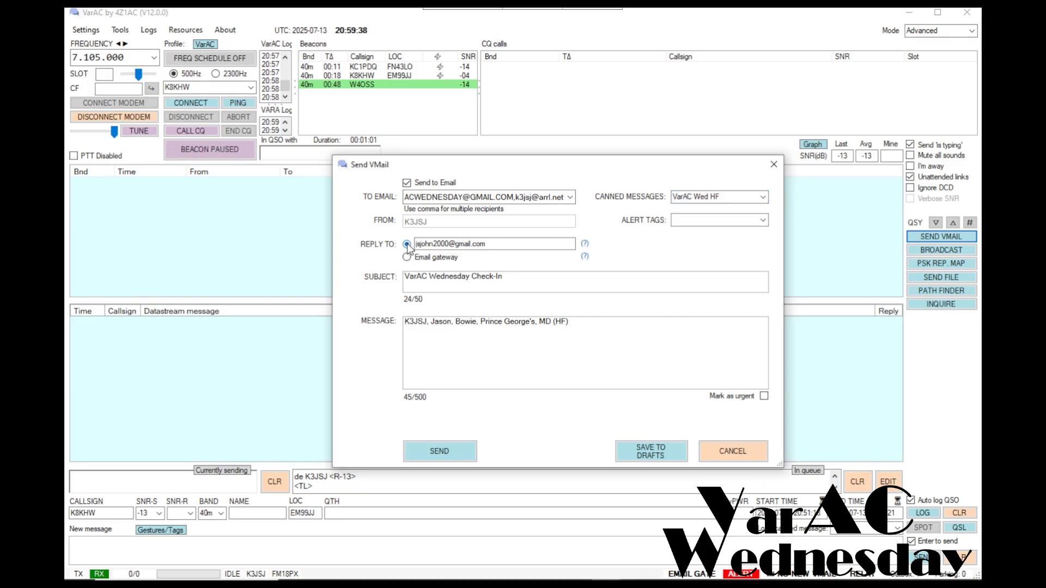
click(439, 452)
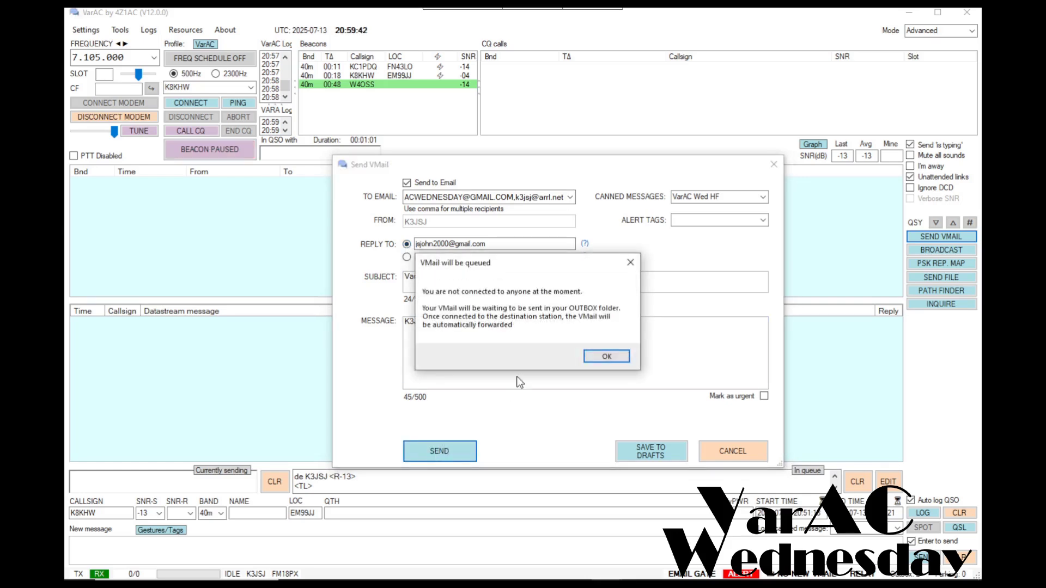
click(605, 357)
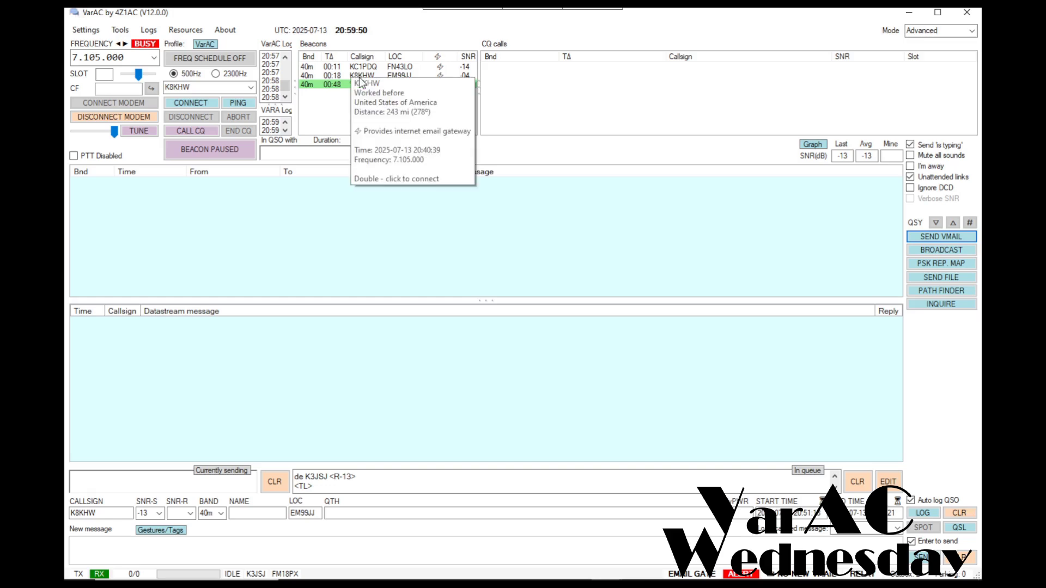
Connect to the email-gateway station from its row in the Beacons list
click(342, 74)
right_click(342, 75)
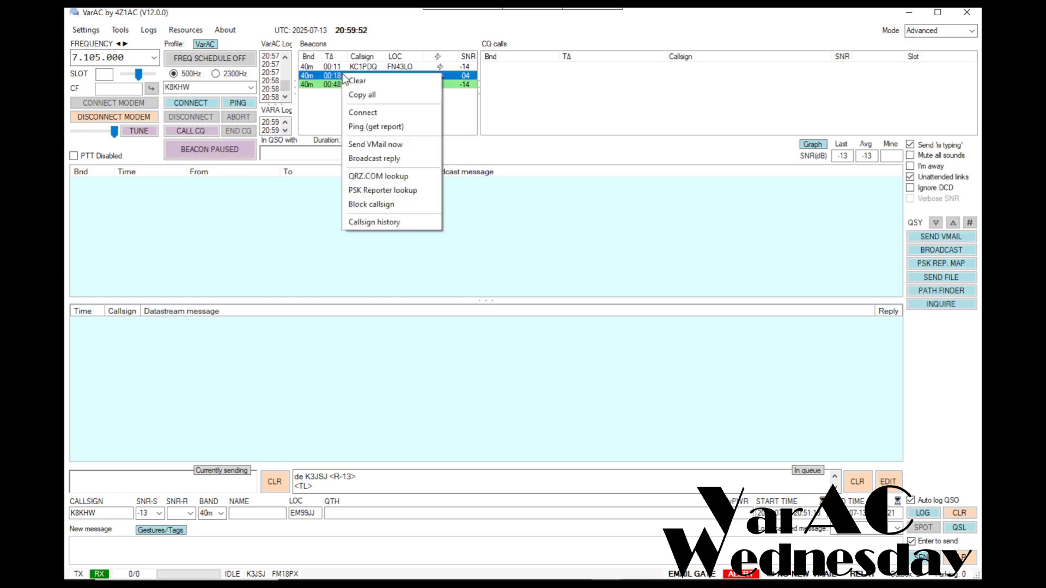
click(361, 112)
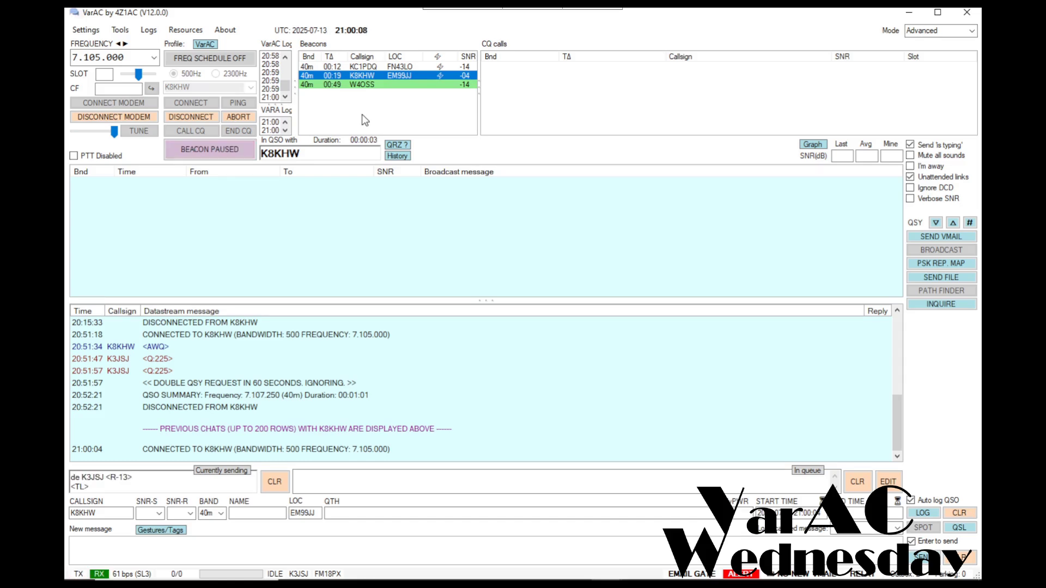
Send a QSY invitation, dismiss the relay alert, and accept the move to 7.107.250 MHz
click(970, 223)
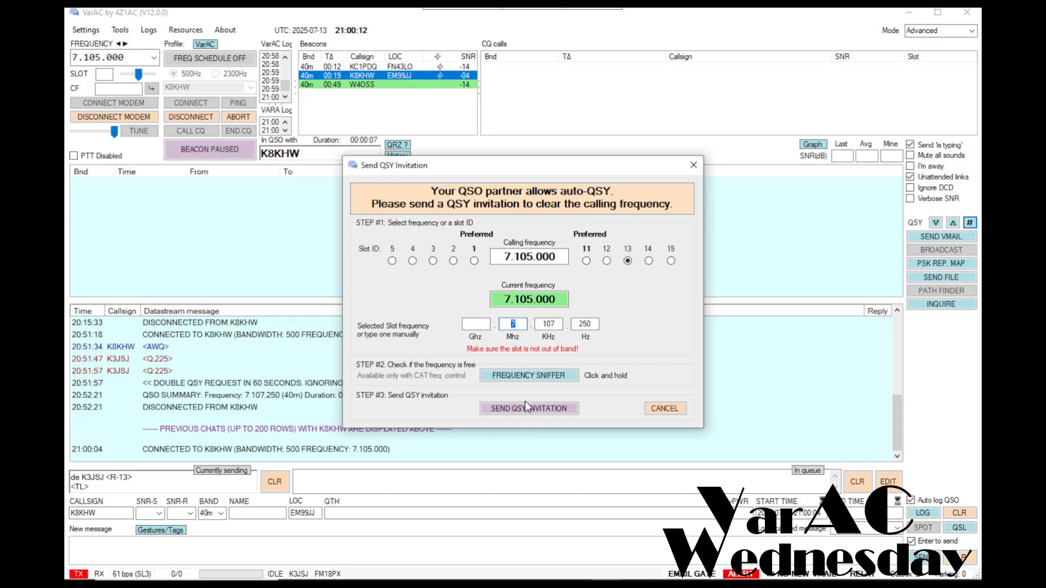
click(526, 407)
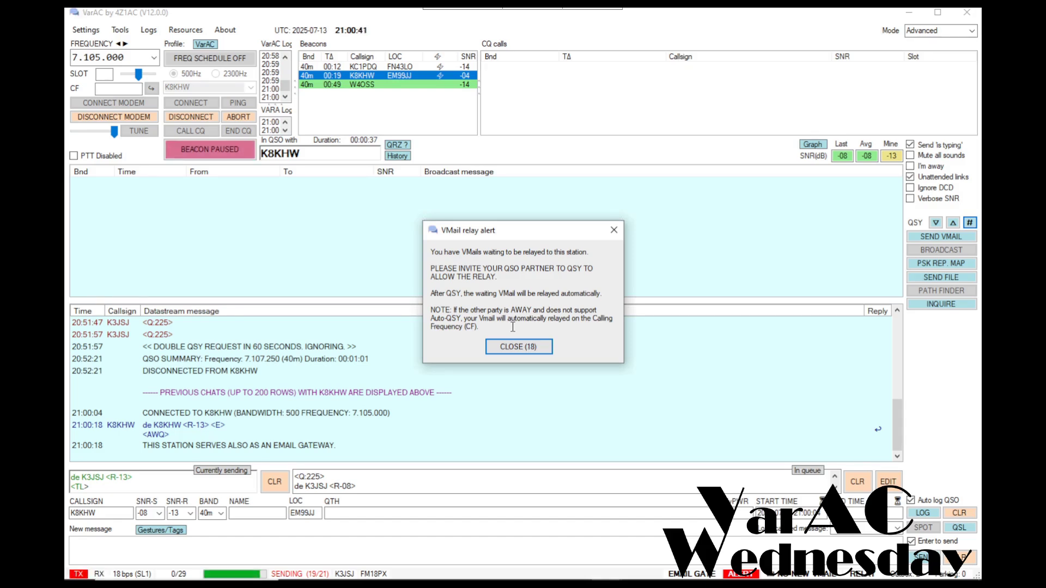
click(614, 230)
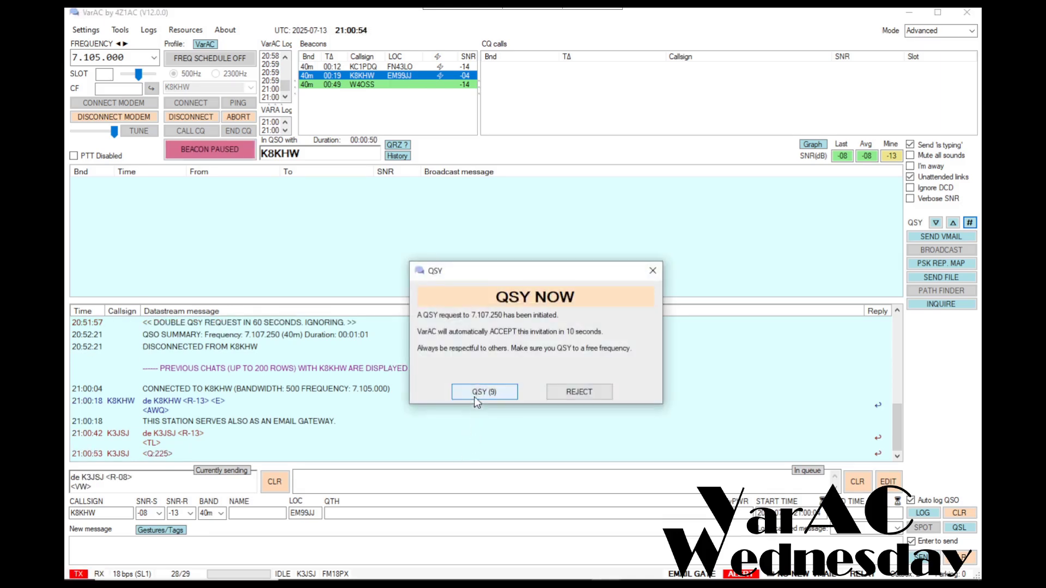
click(477, 392)
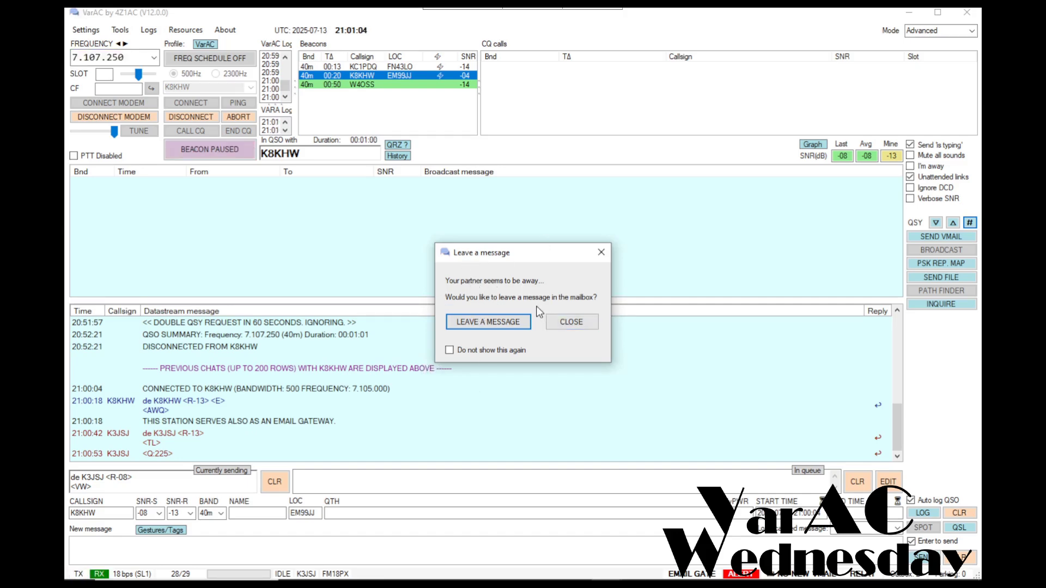
Decline leaving a mailbox message for the away partner
click(561, 327)
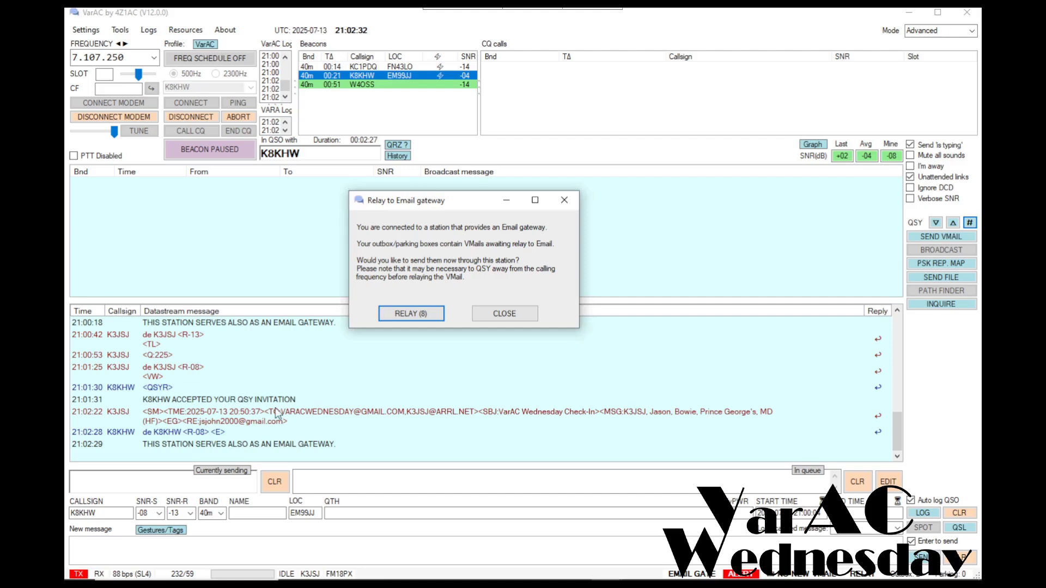
Dismiss the repeated email relay prompt
click(521, 313)
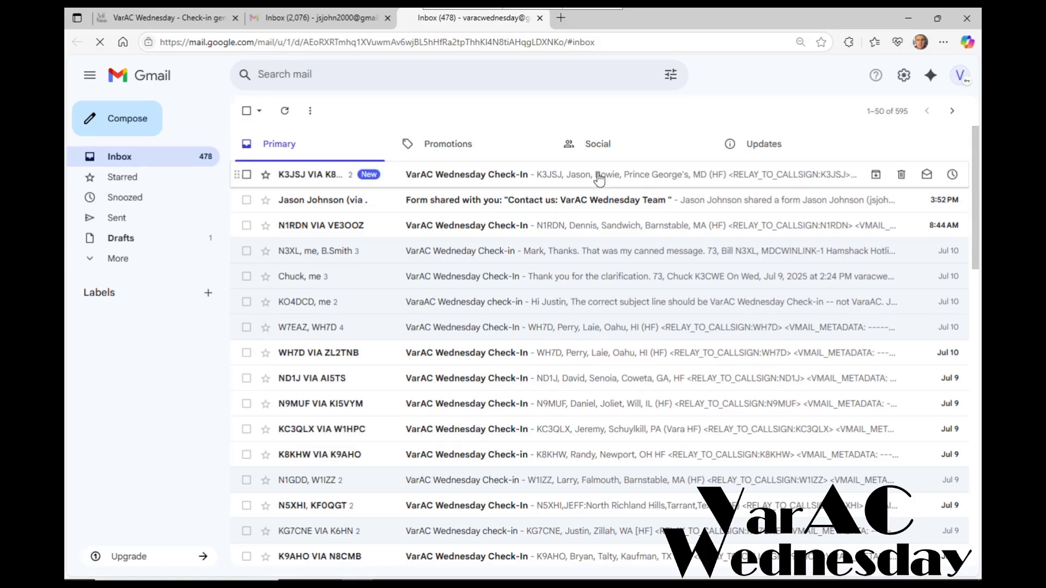
Open the relayed VarAC Wednesday Check-In email and inspect its sender and reply-to details
click(615, 178)
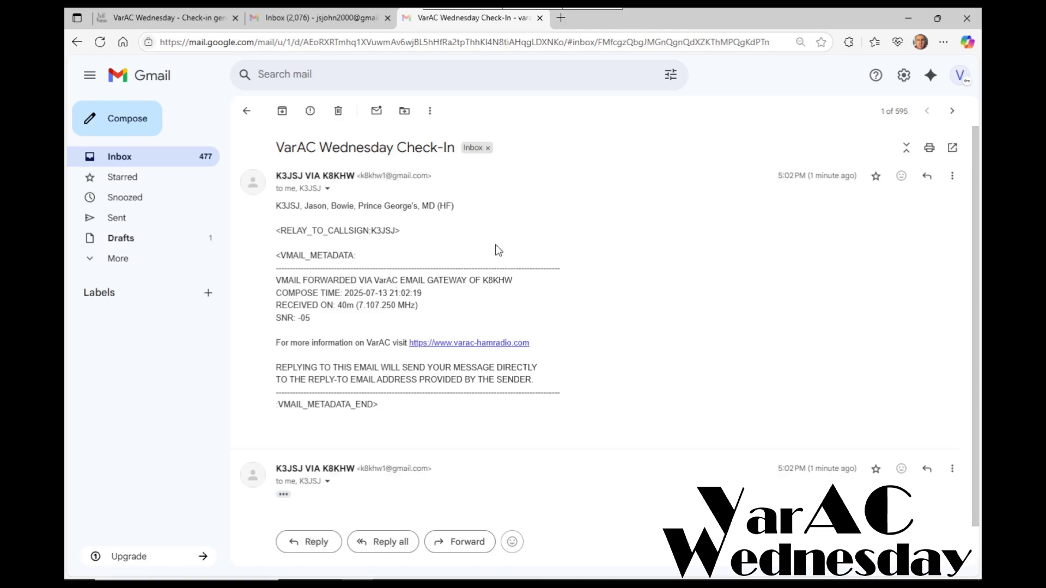
scroll(498, 251, down, 1)
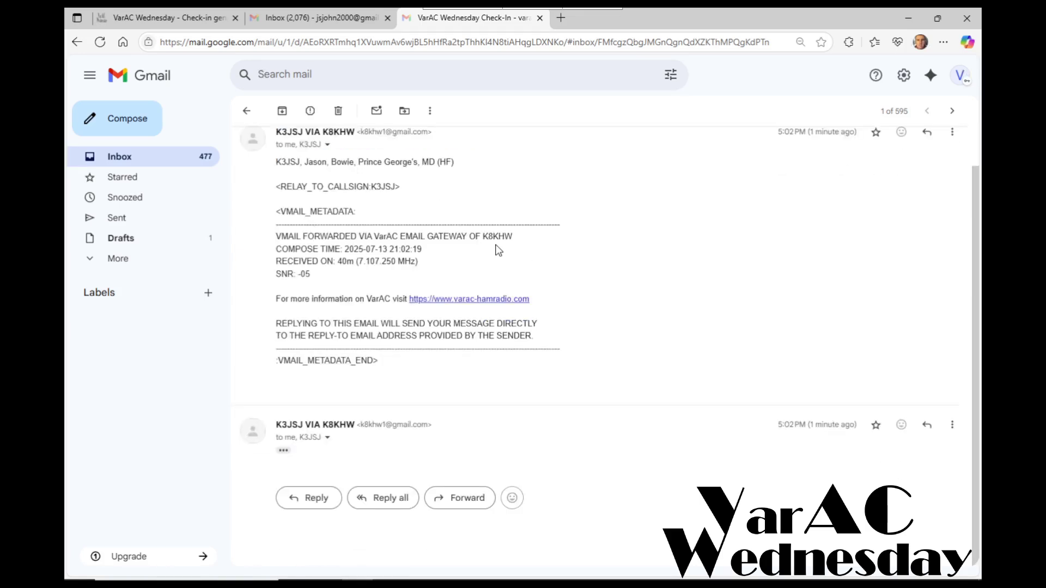
scroll(499, 251, up, 1)
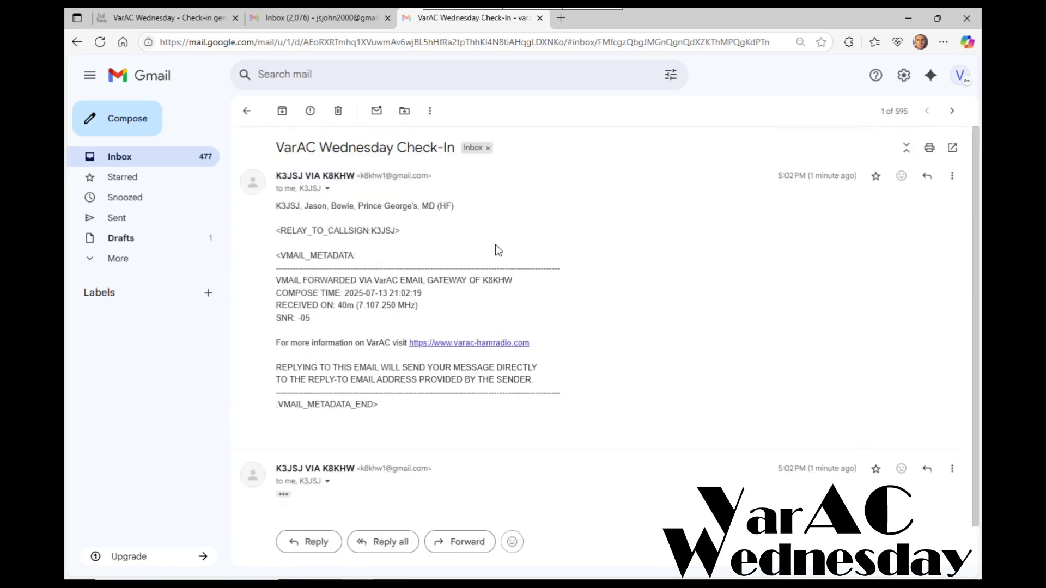
click(327, 191)
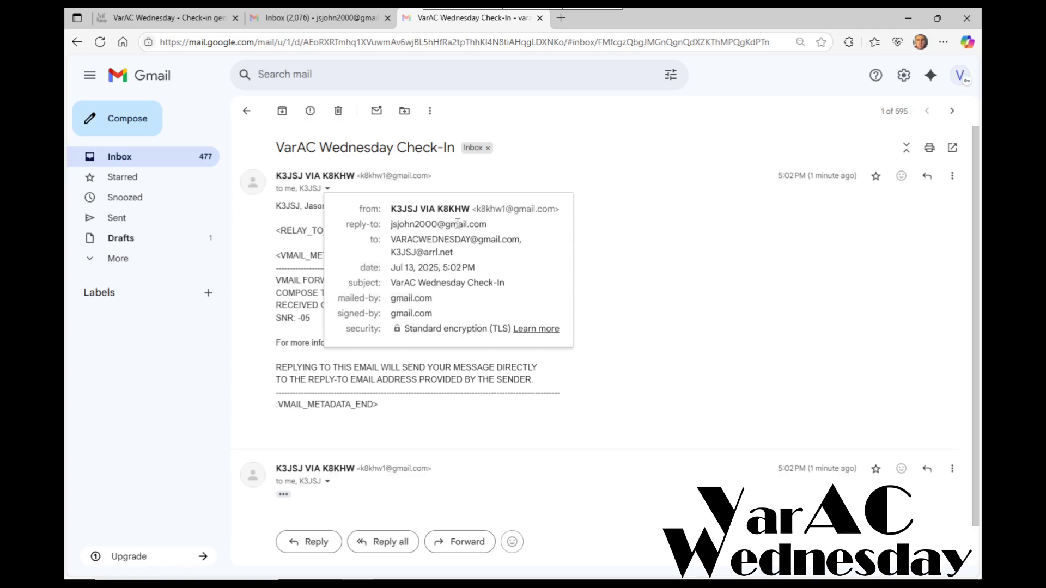
mouse_move(442, 225)
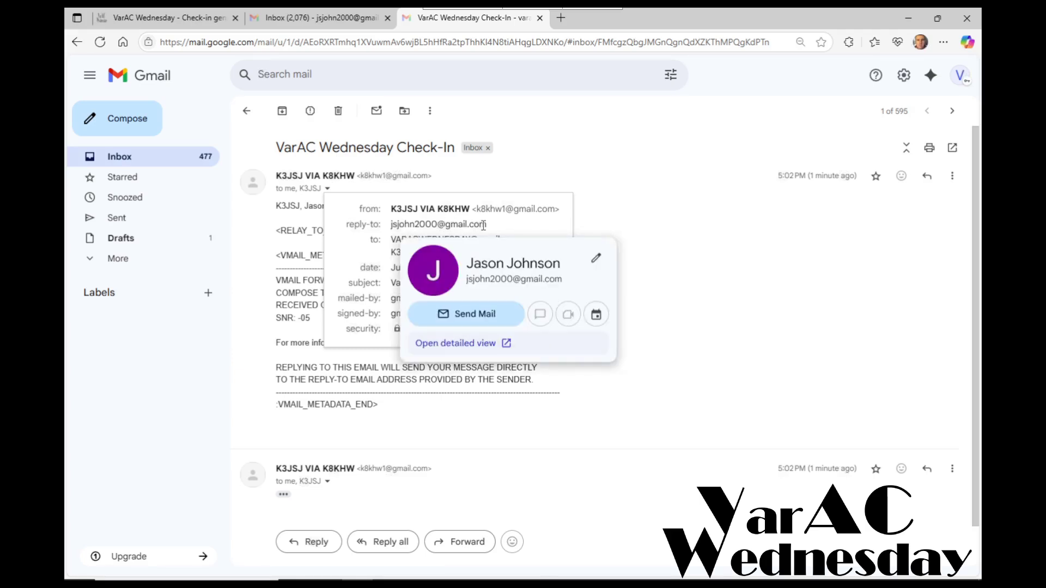
click(790, 271)
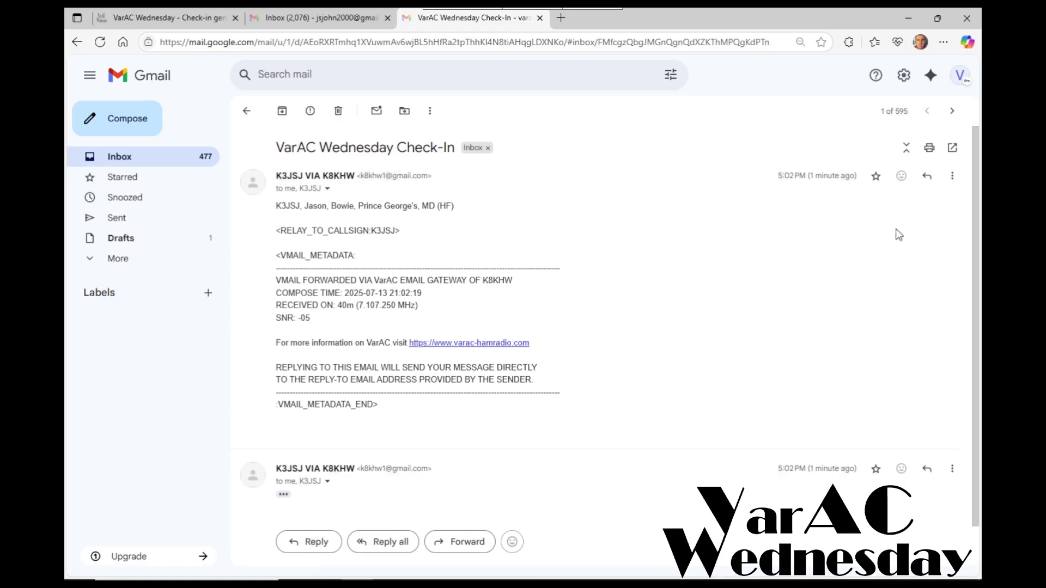
Send a reply greeting the sender: 'Thanks for the check-in. Message received. See you next week', signed 73
click(927, 177)
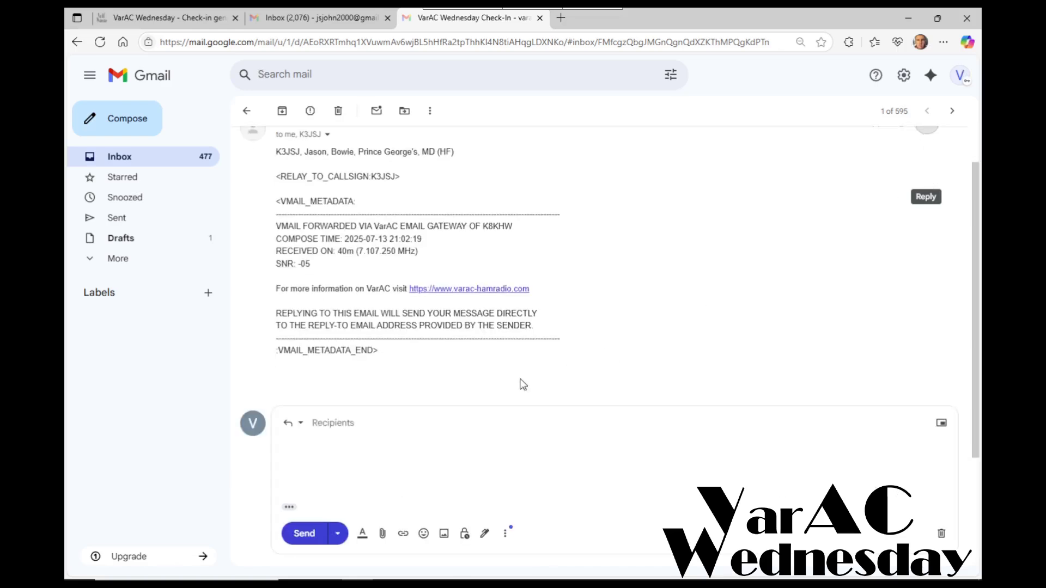
text(Jason,)
key(Return)
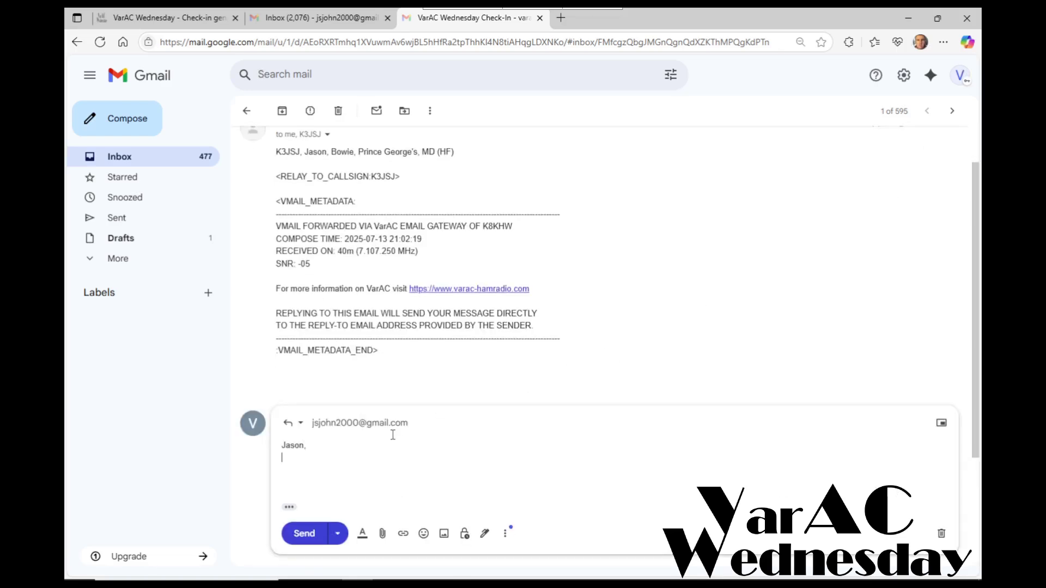
text(Thanks for the check-in.  Message)
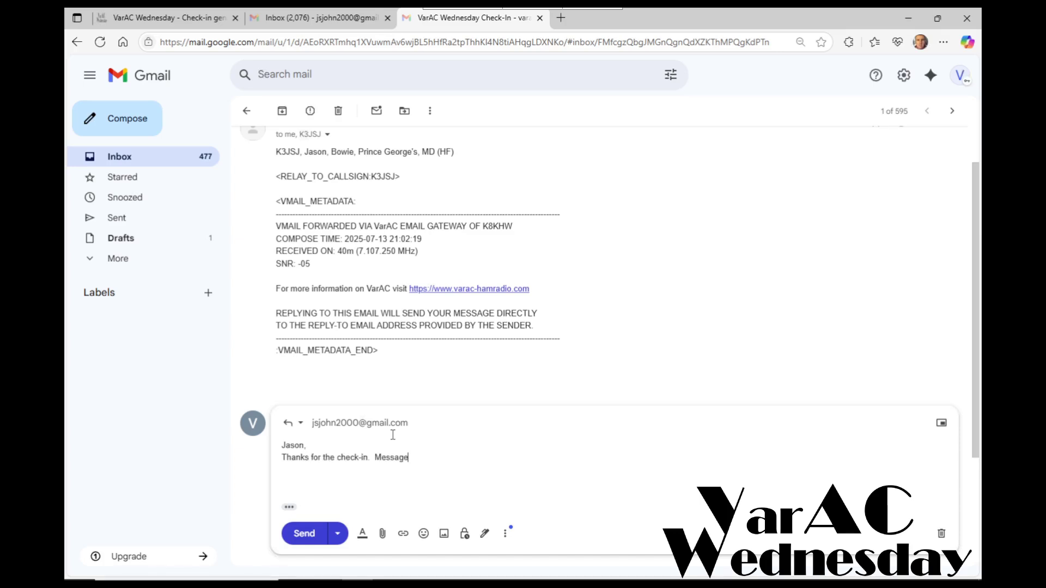
text( received.  SE you)
key(BackSpace)
key(BackSpace)
key(BackSpace)
key(BackSpace)
key(BackSpace)
key(BackSpace)
text(ee you next week)
key(Return)
key(Return)
text(73)
key(Return)
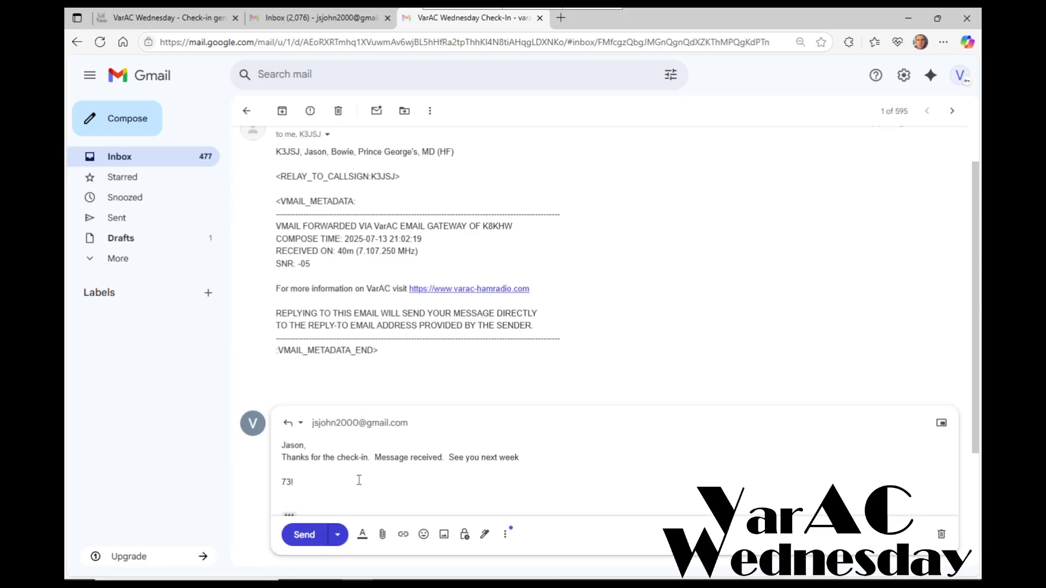
click(316, 538)
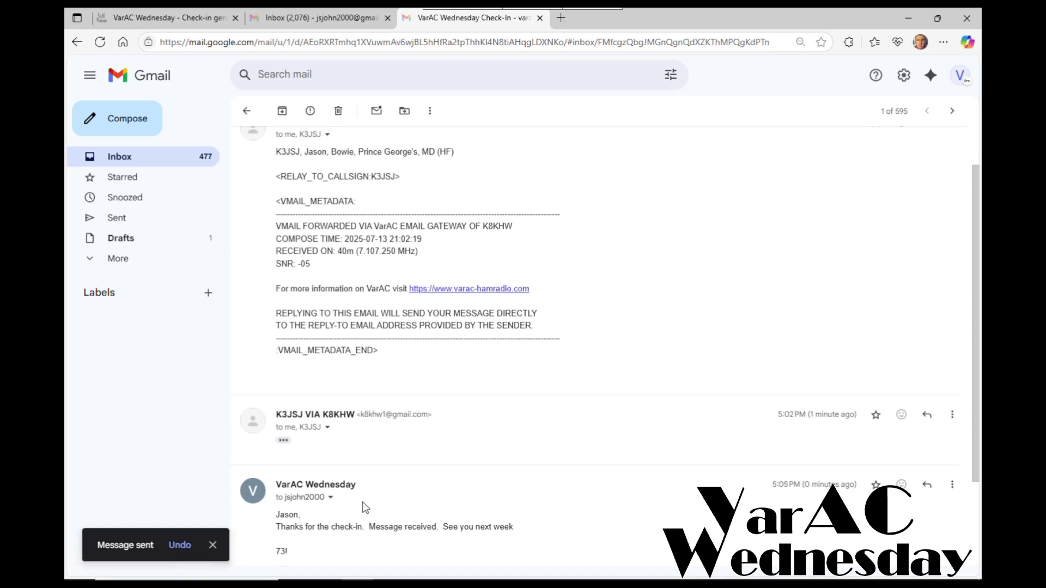
Switch to the personal inbox and open the 'Re: VarAC Wednesday Check-In' reply
click(304, 17)
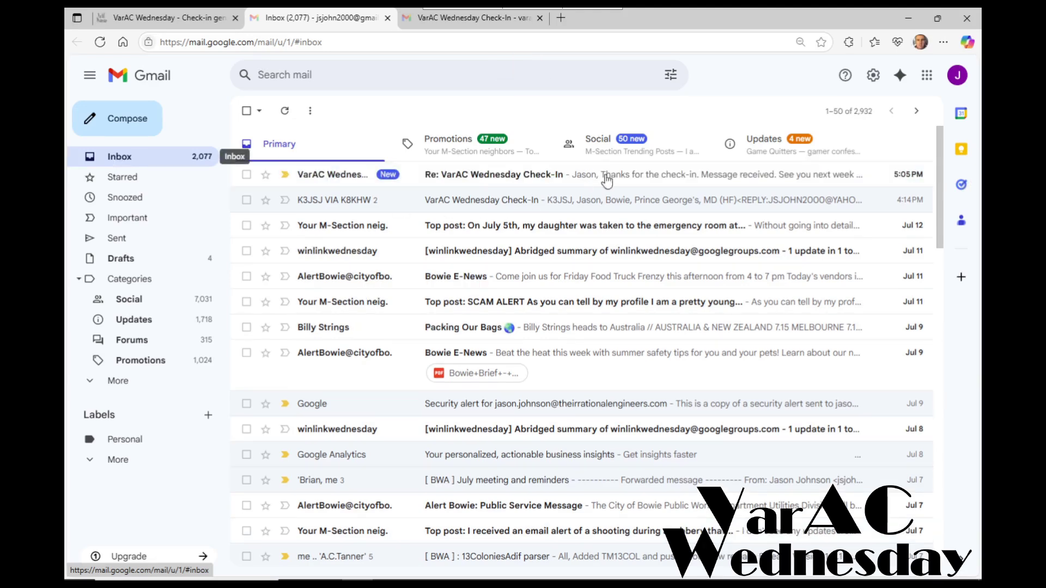
click(554, 178)
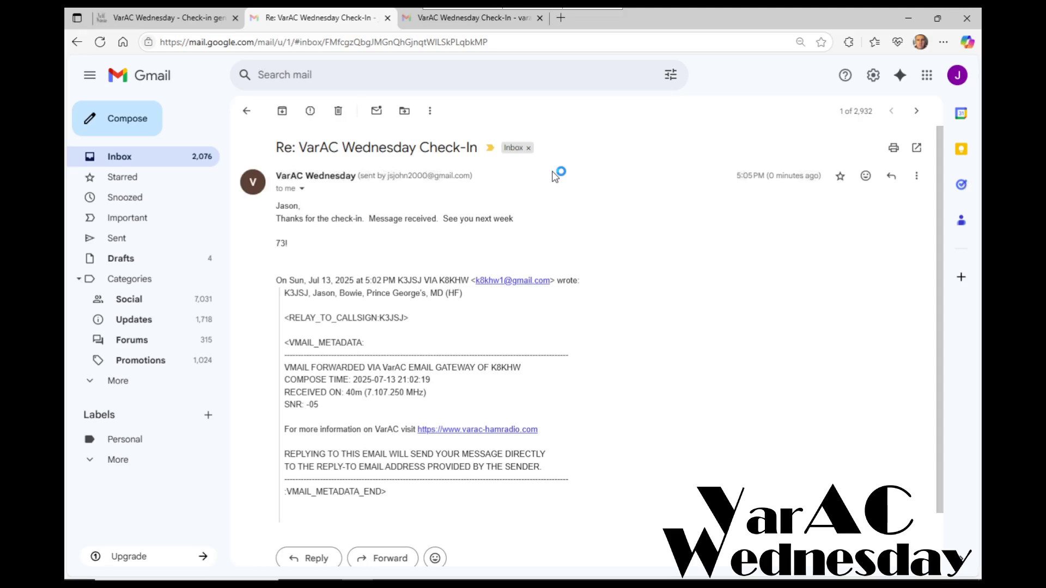